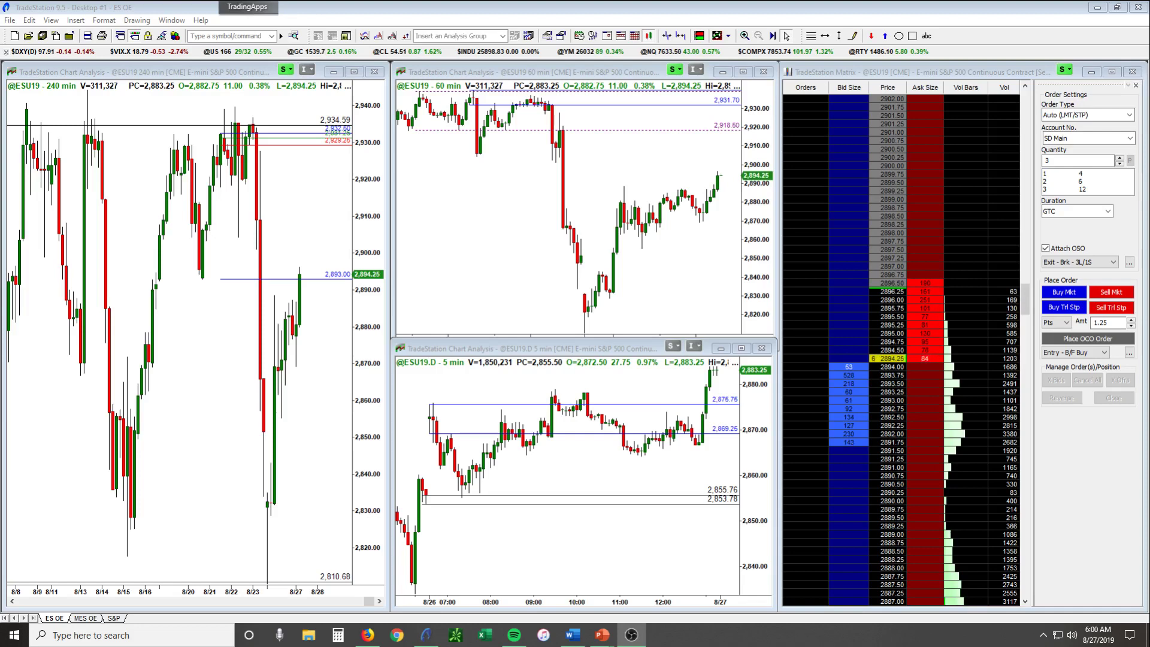
Bring the 60-min chart to the front, nudge its border, then select the 240-min chart.
left_click(643, 308)
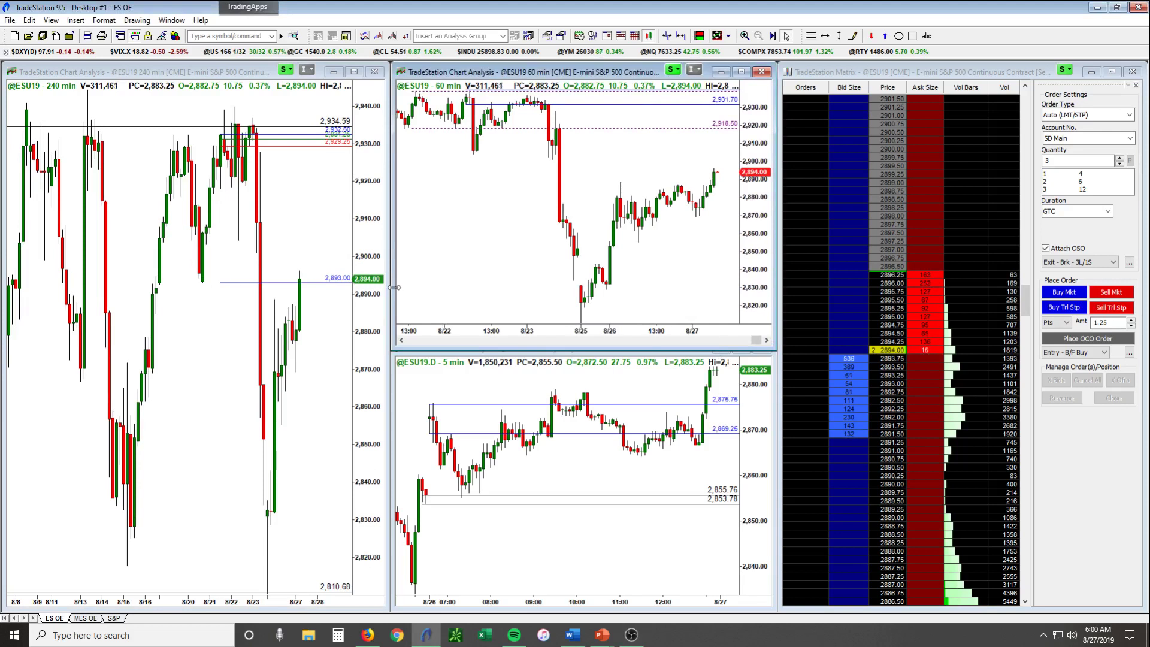
left_click_drag(396, 288, 395, 288)
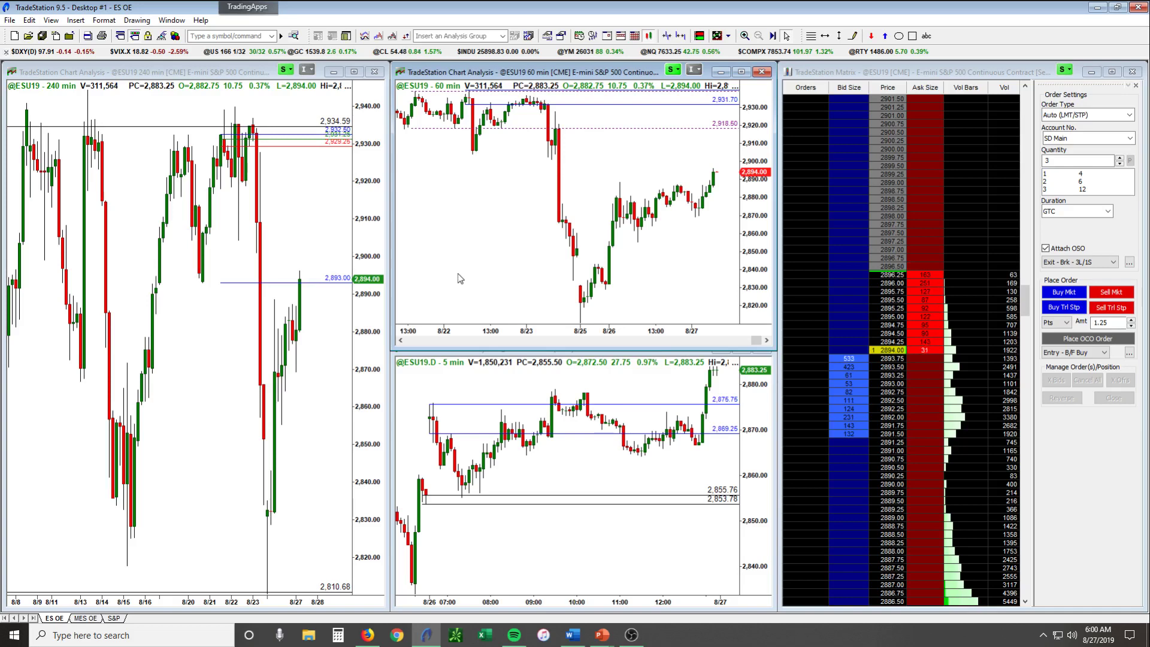
left_click(322, 327)
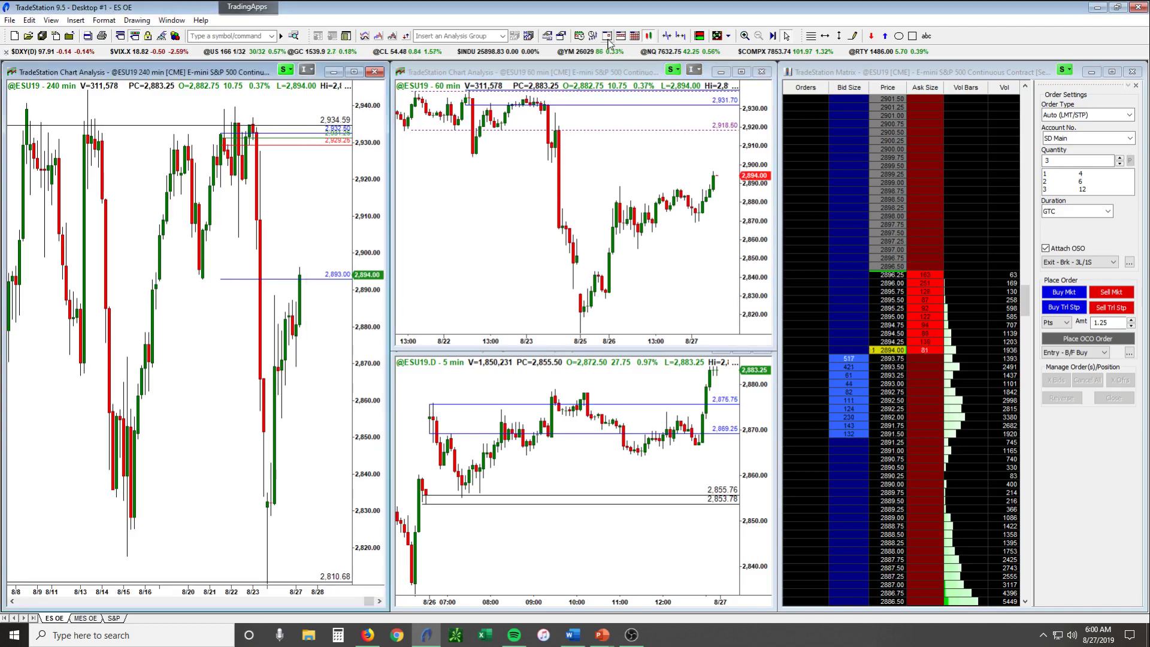
Change the left ESU19 chart's interval from 240-min to daily bars.
type("d")
key("Return")
scroll(299, 320, "down", 3)
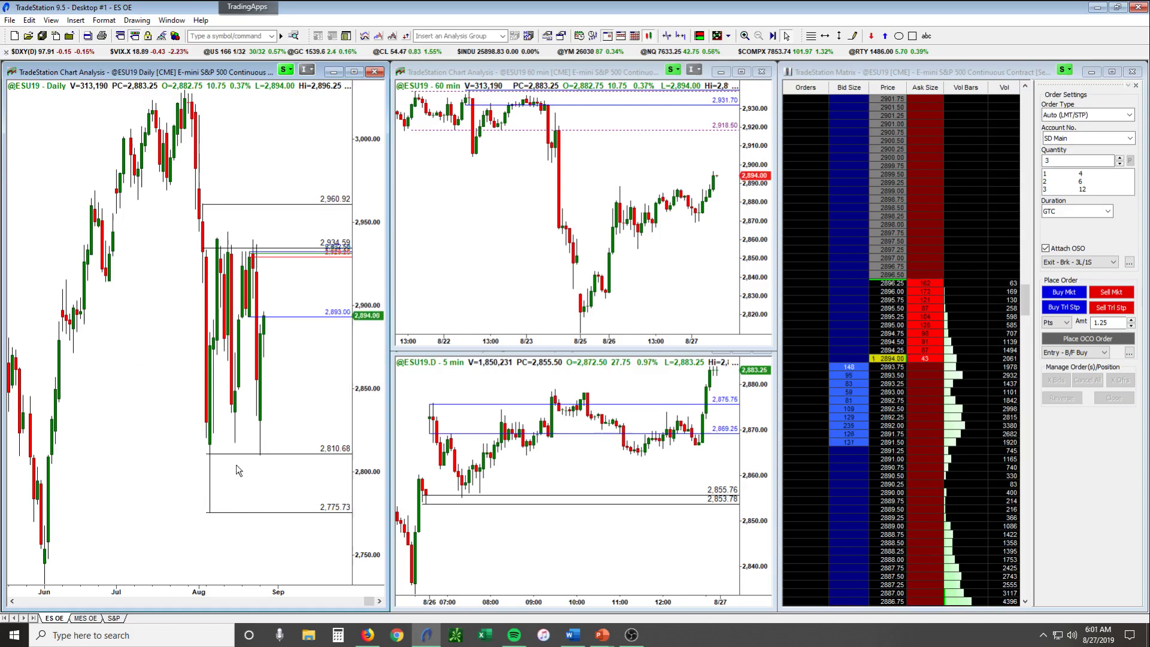
Check the 08/06/19 daily bar's prices, then cycle through the 5-min, daily and 60-min charts.
left_click(209, 541)
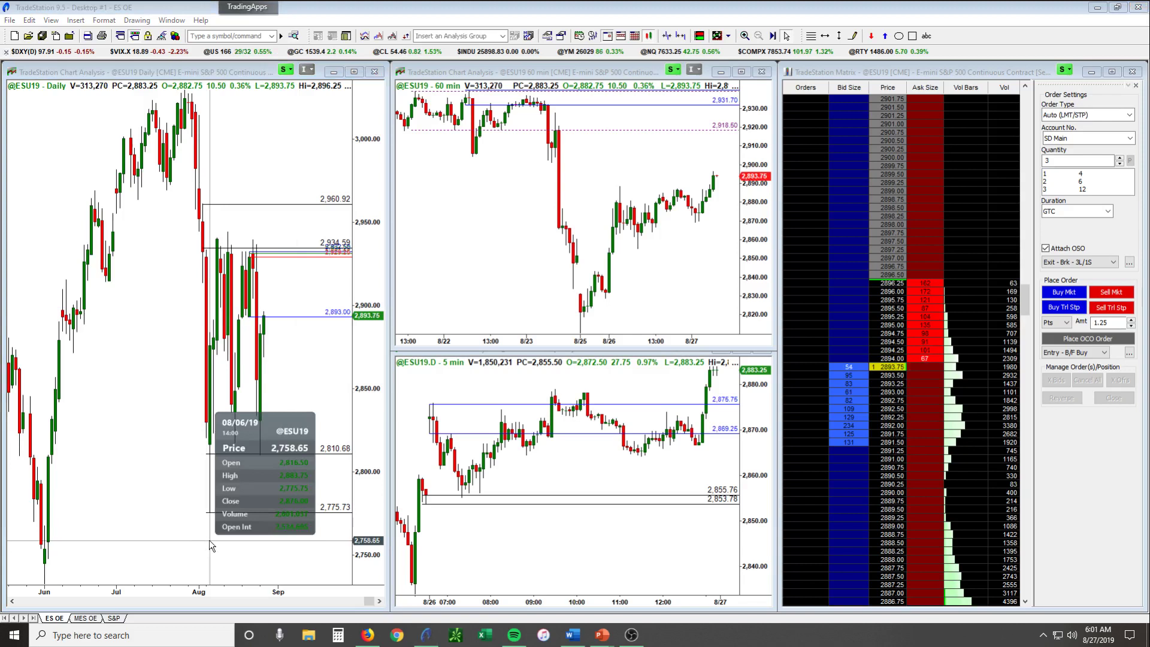
left_click(210, 545)
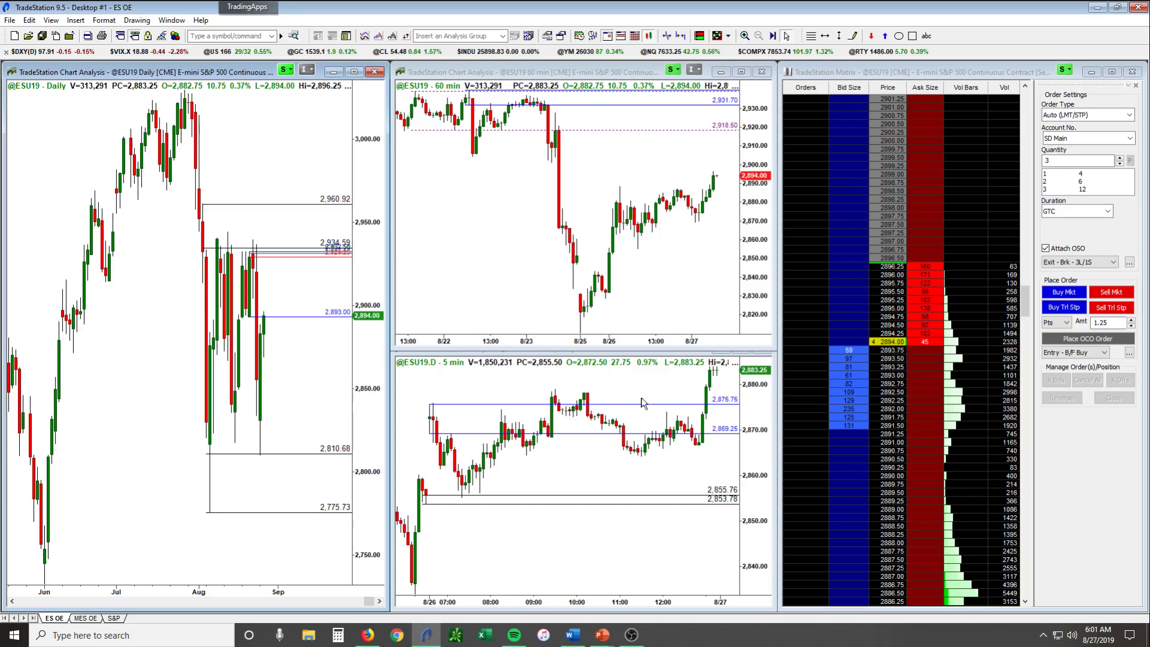
left_click(531, 480)
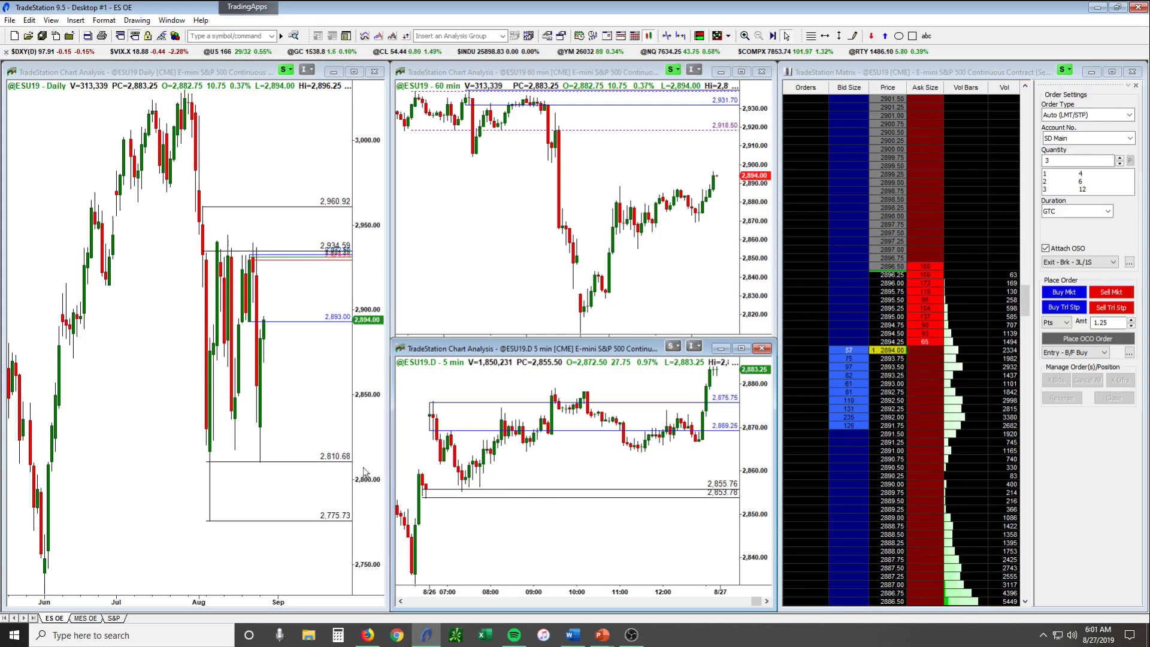
left_click(270, 285)
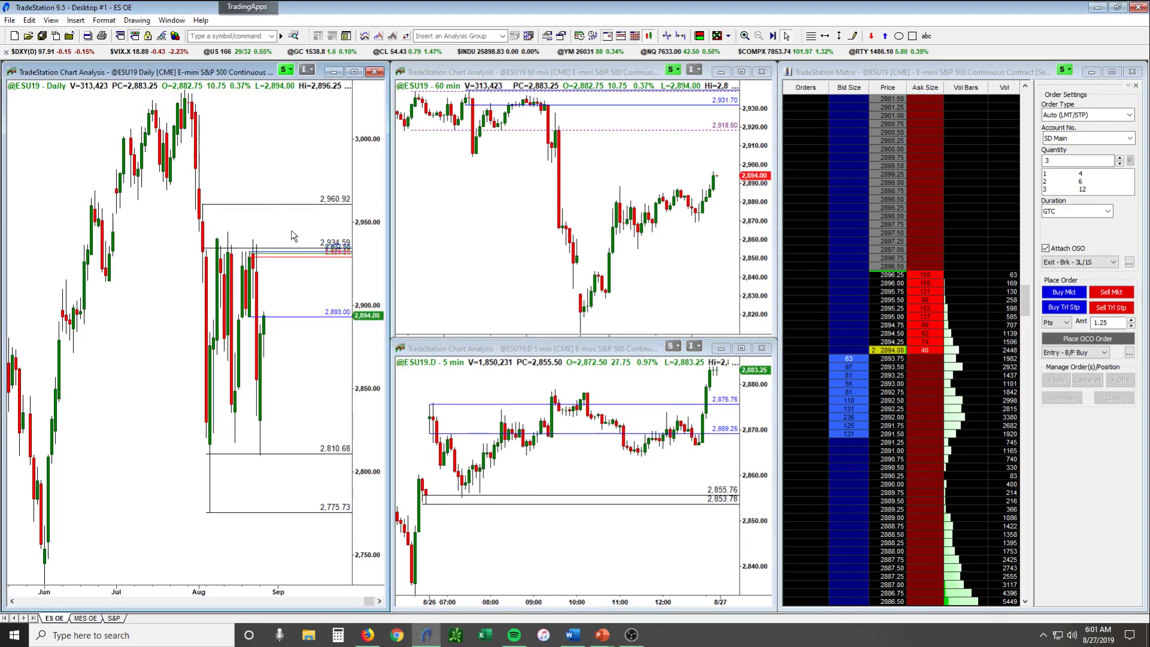
left_click(594, 151)
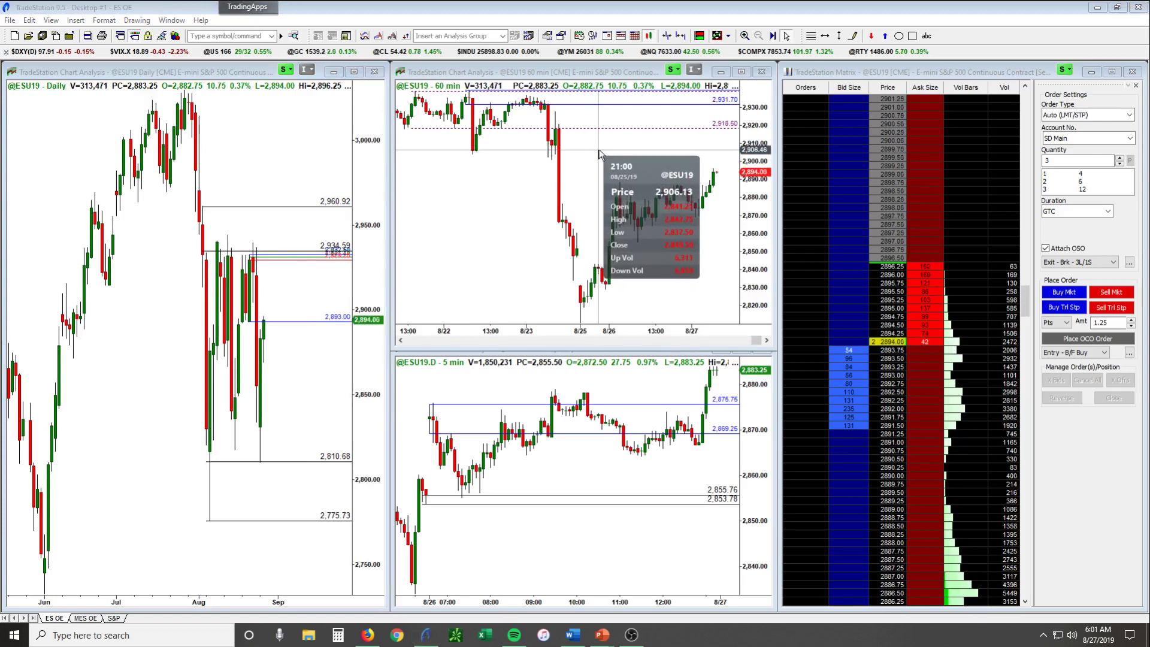
left_click(600, 154)
Stretch the 60-min chart down over the 5-min chart, then select the daily chart.
left_click_drag(600, 156, 605, 147)
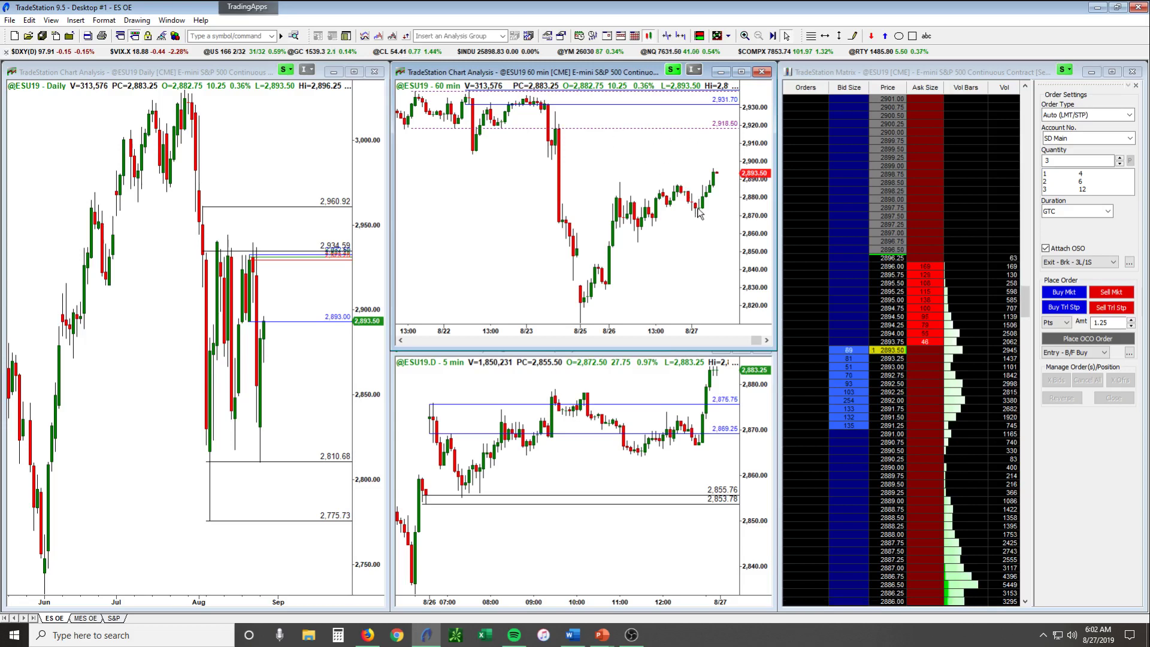
left_click_drag(659, 352, 665, 568)
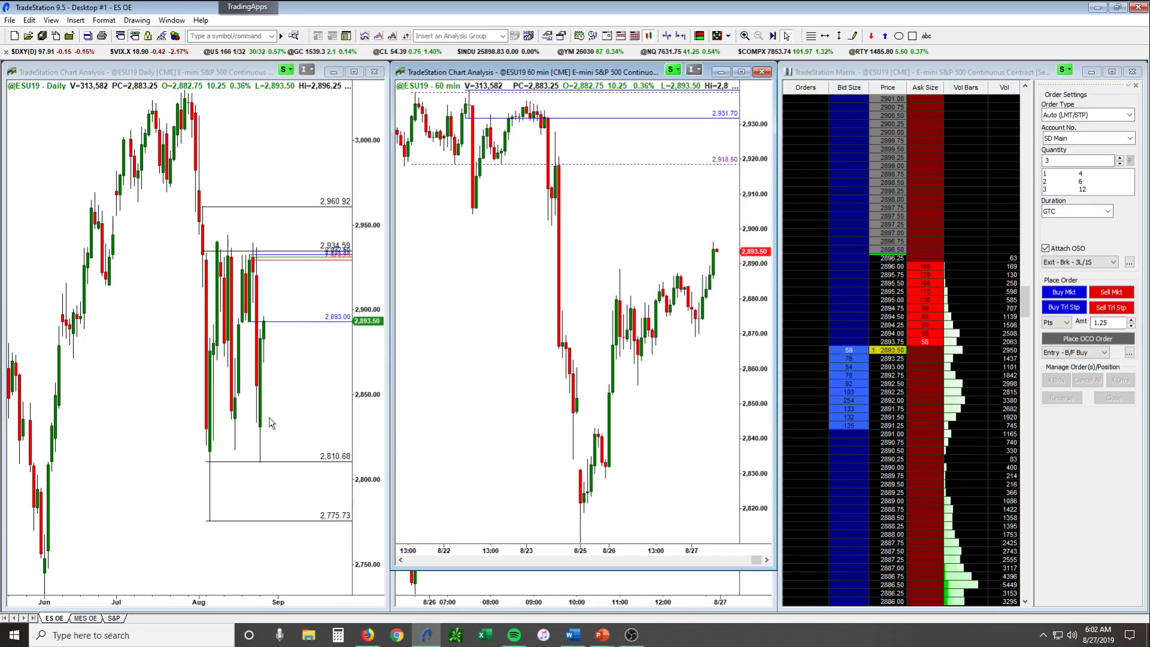
left_click(241, 144)
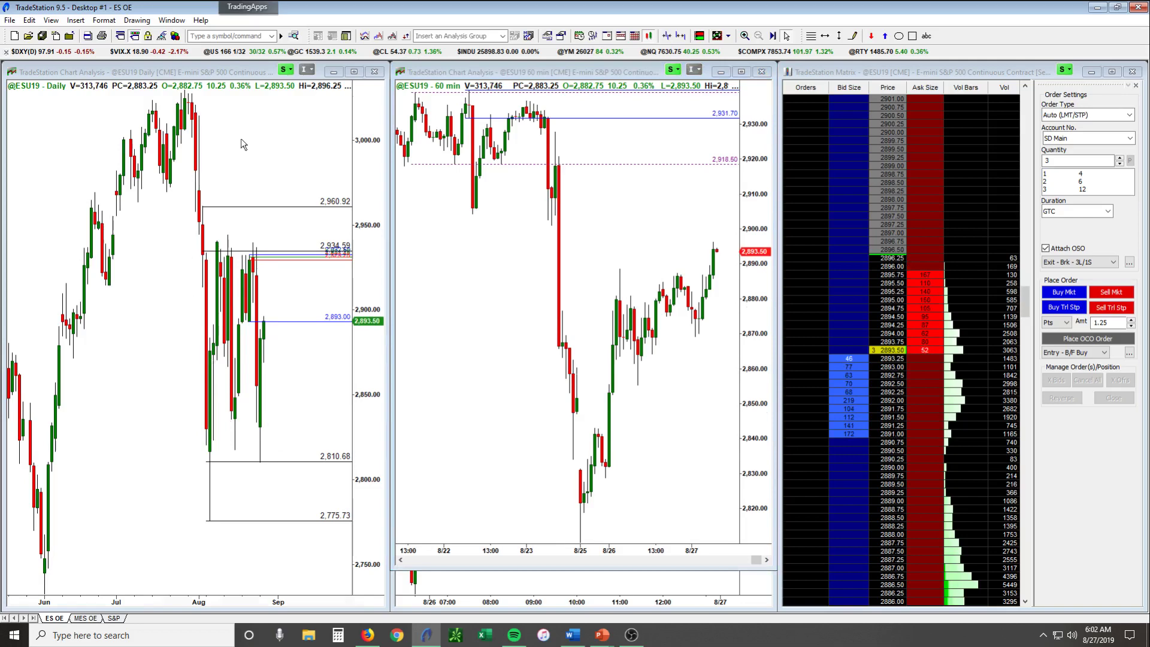
Maximize the daily chart, pan back to late 2018, and draw an orange rectangle around October's range.
double_click(241, 144)
left_click_drag(247, 149, 828, 147)
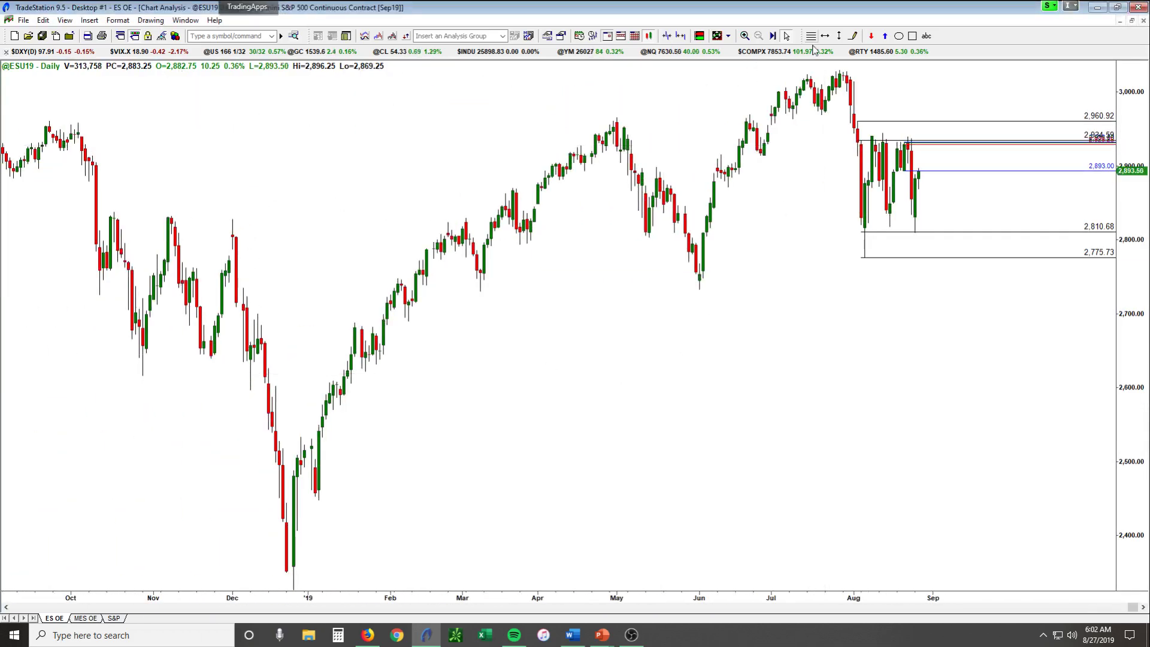
left_click(912, 36)
left_click_drag(93, 204, 276, 380)
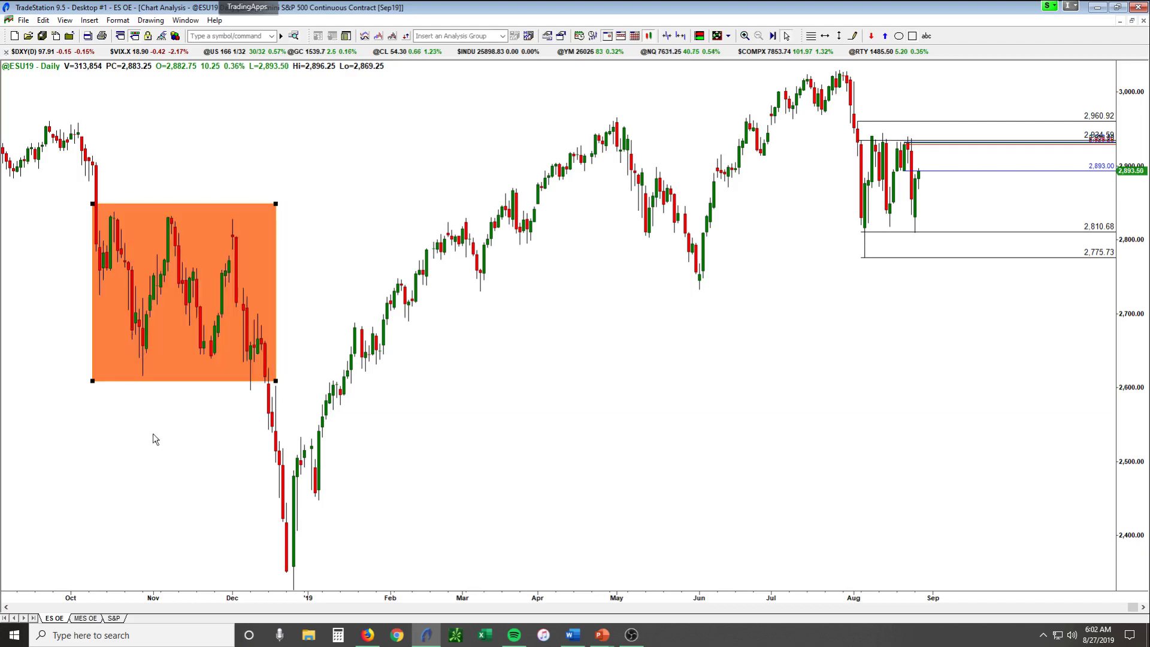
left_click(70, 468)
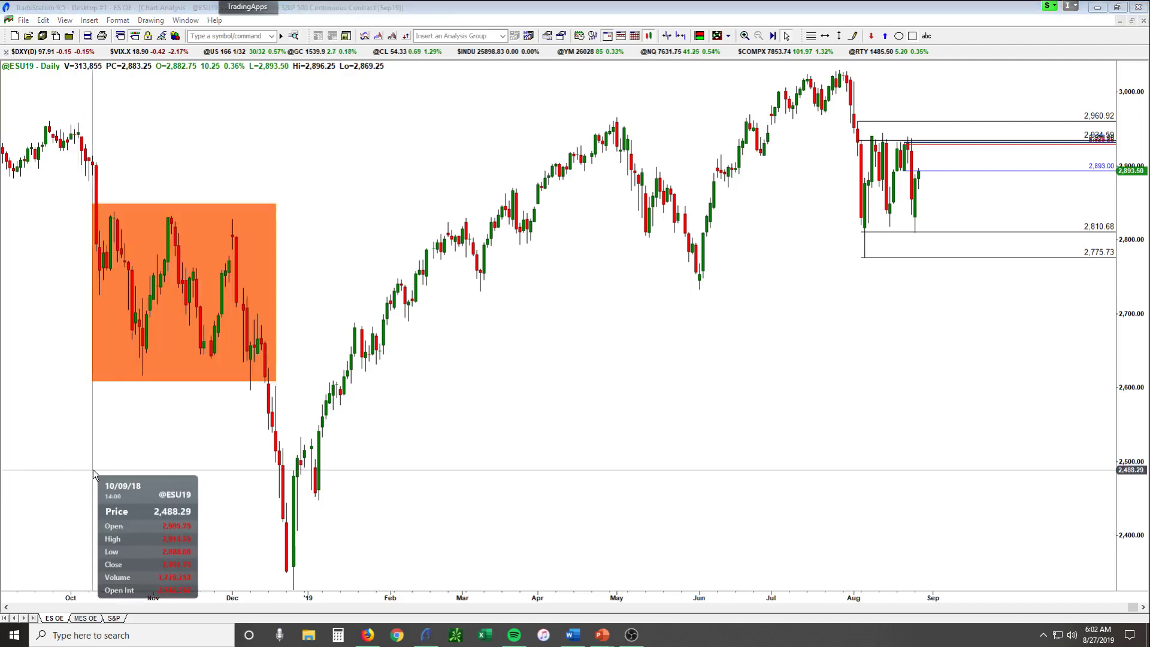
left_click(93, 469)
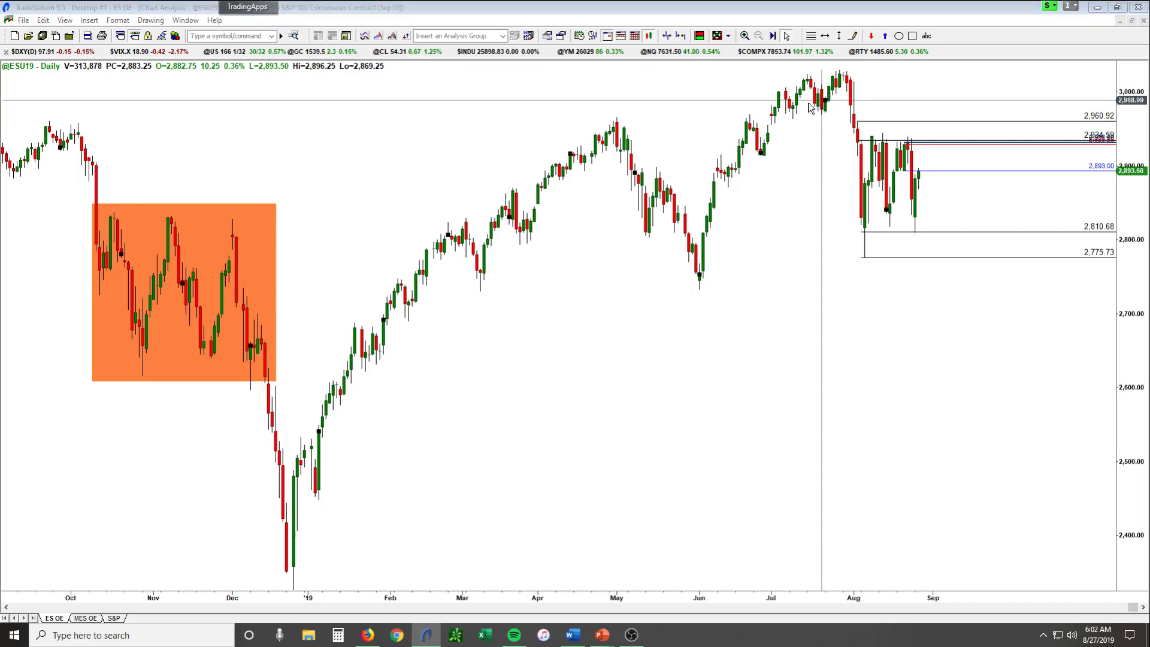
left_click_drag(826, 111, 782, 118)
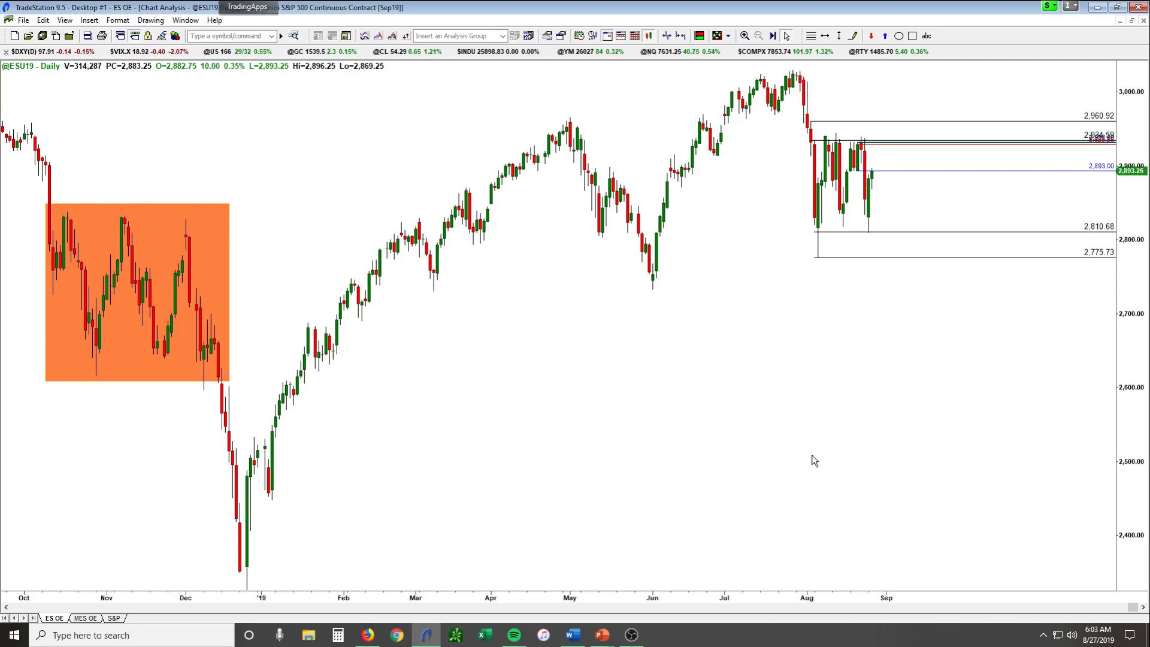
Restore the maximized daily chart to its tile, then select the daily and 60-min charts.
left_click(1132, 22)
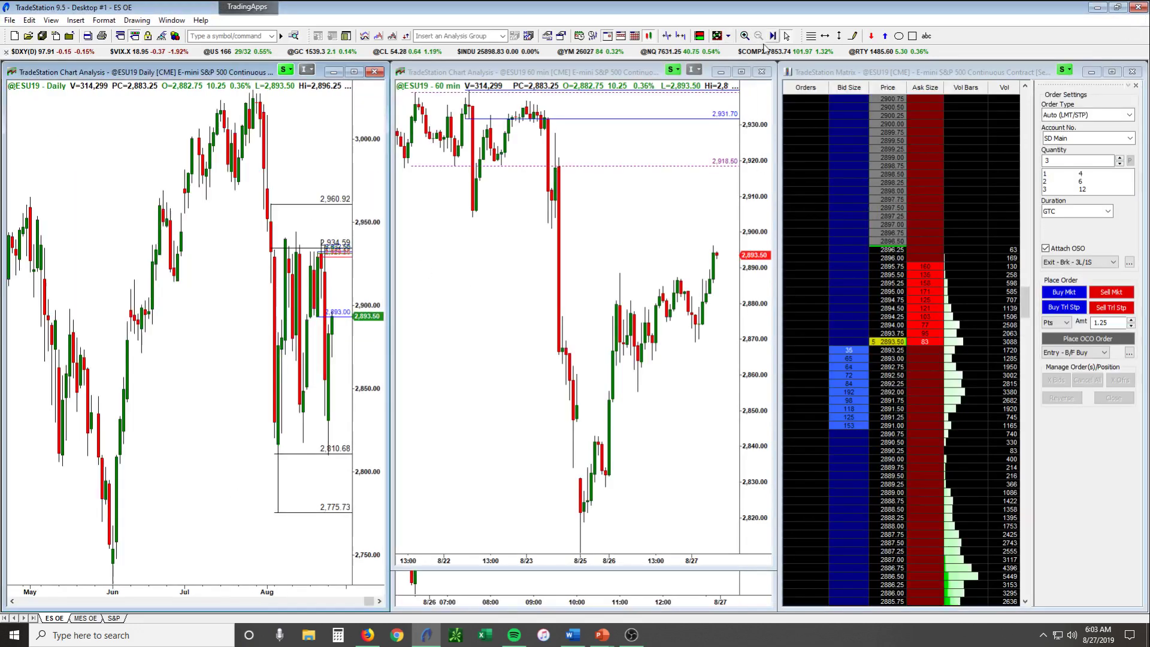
scroll(251, 302, "down", 3)
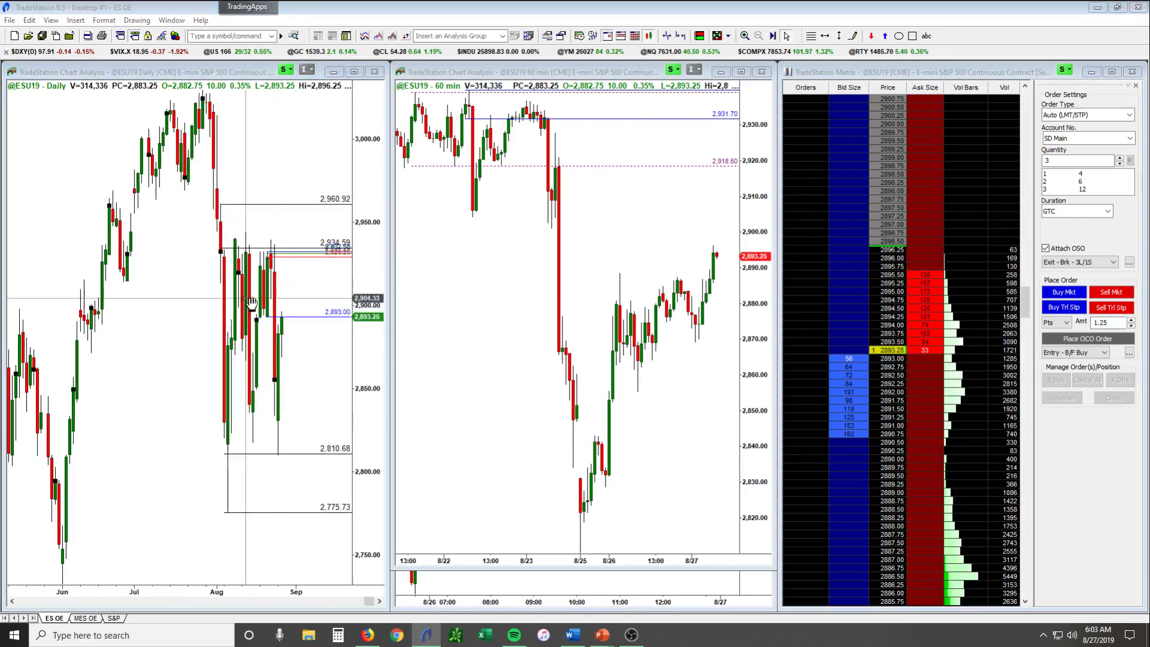
left_click(251, 302)
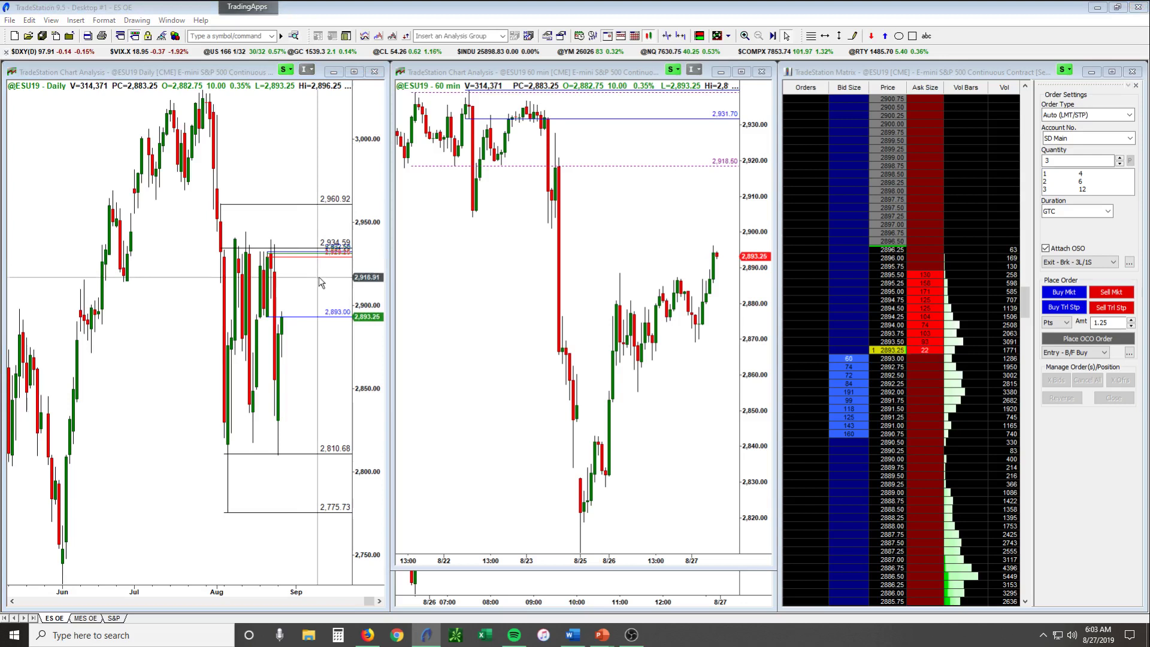
left_click(313, 249)
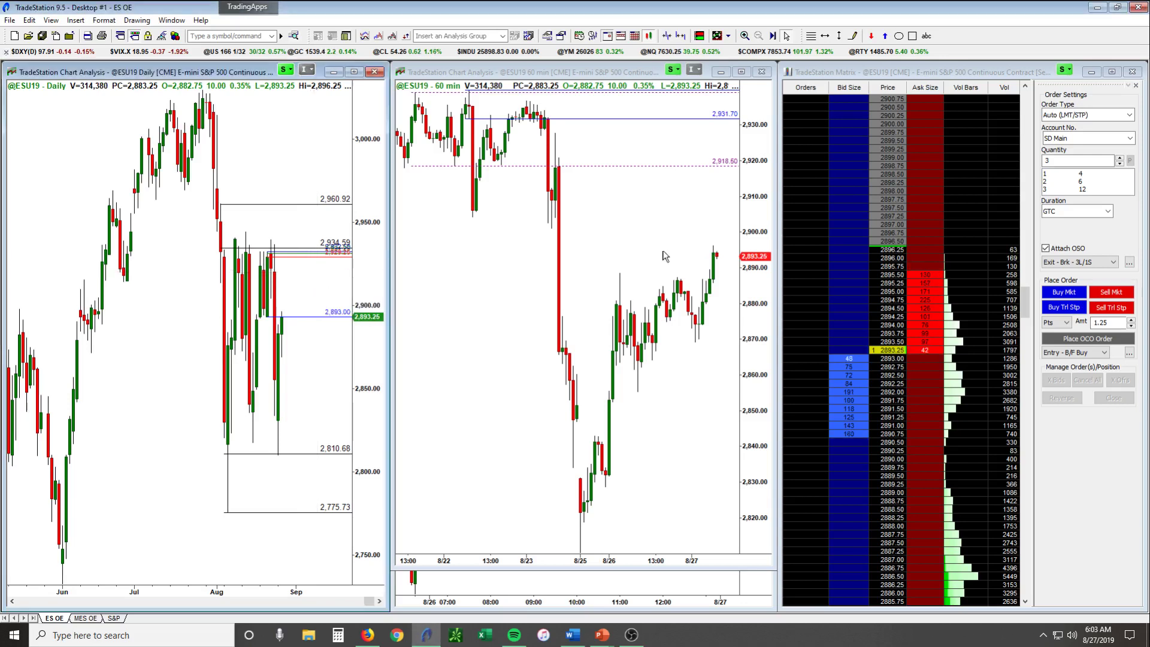
left_click(602, 215)
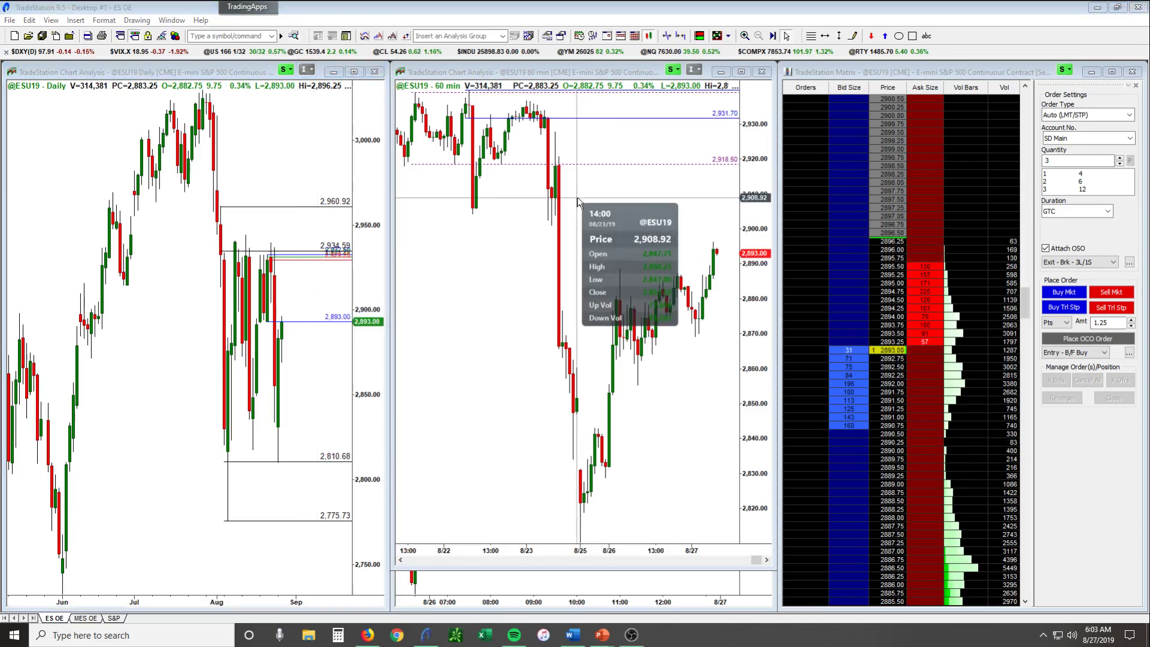
left_click(577, 200)
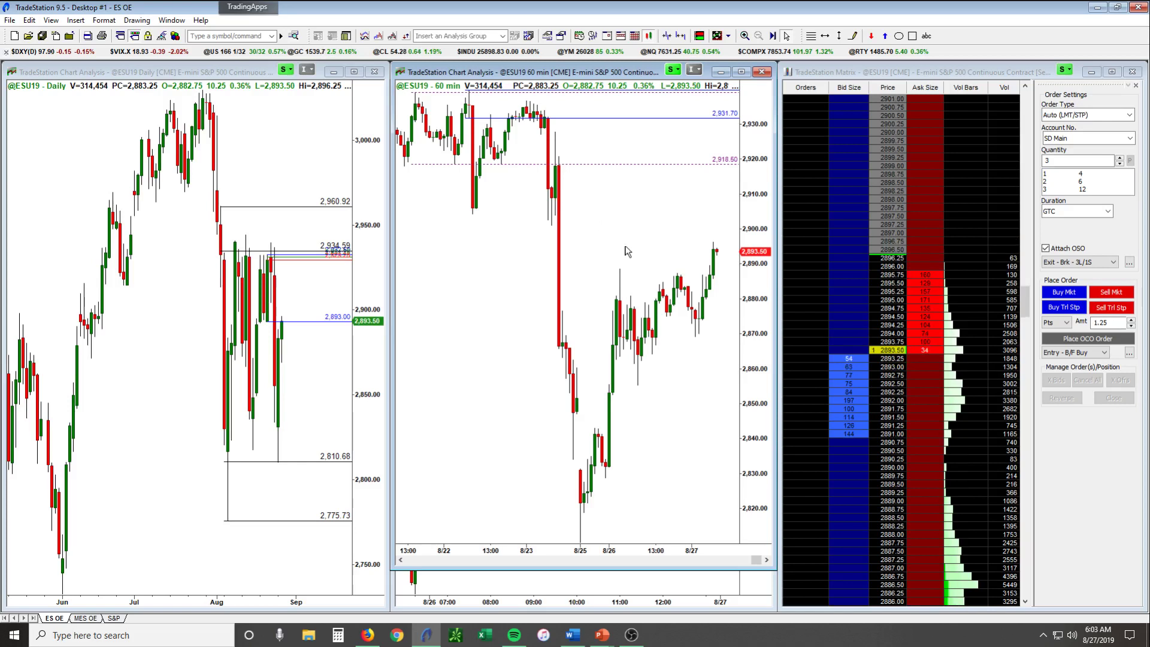
Draw support levels at 2,887.85 and 2,857.19 and an orange rectangle near 2,918.50.
left_click(679, 335)
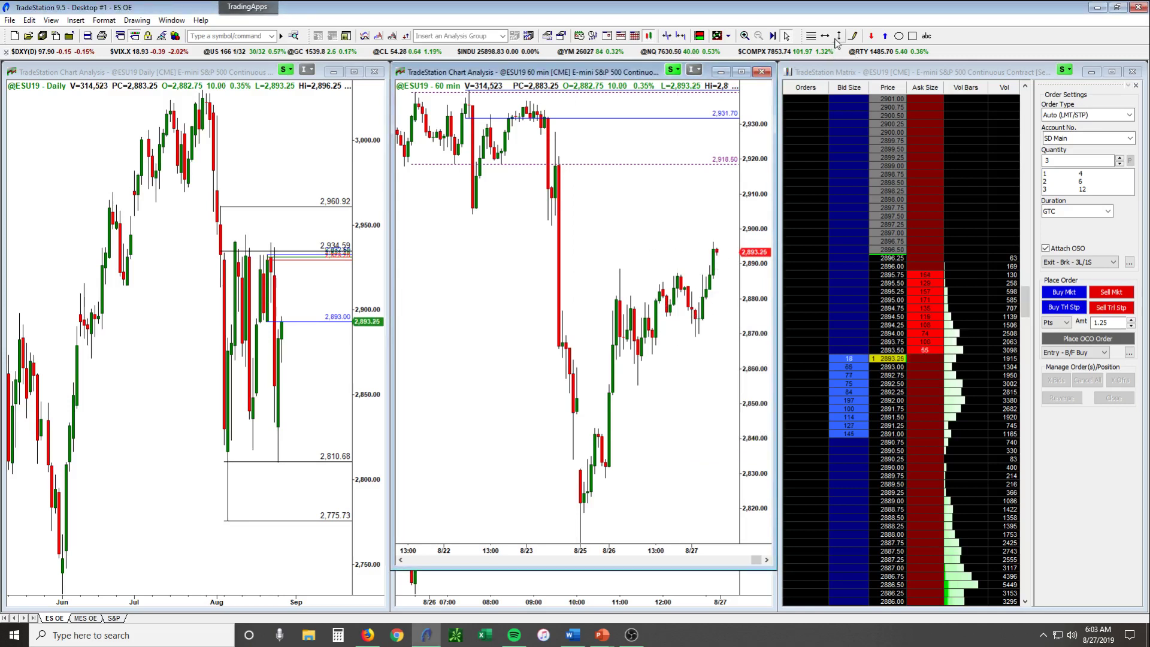
left_click_drag(631, 272, 640, 378)
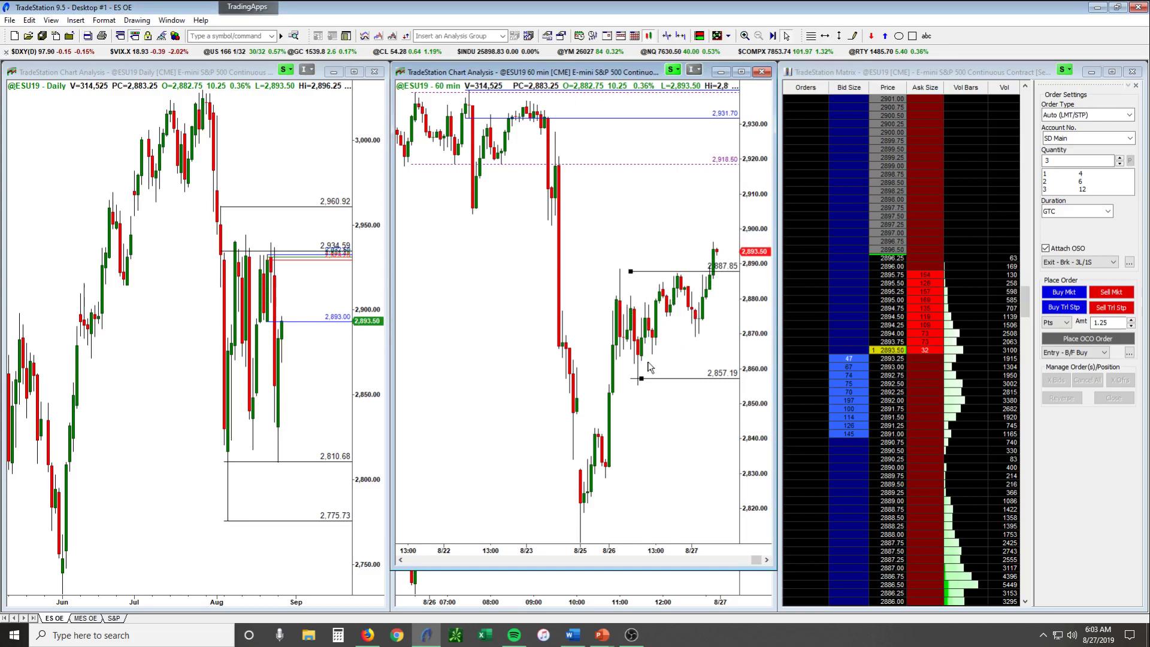
scroll(686, 309, "down", 3)
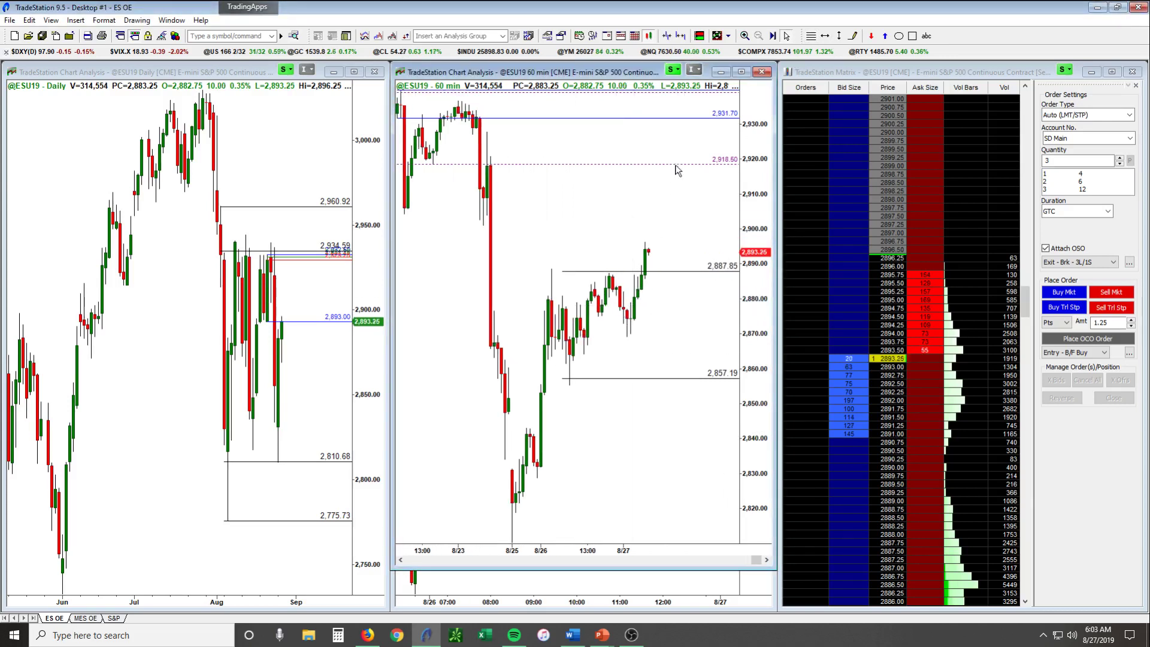
left_click(912, 36)
left_click_drag(466, 136, 666, 190)
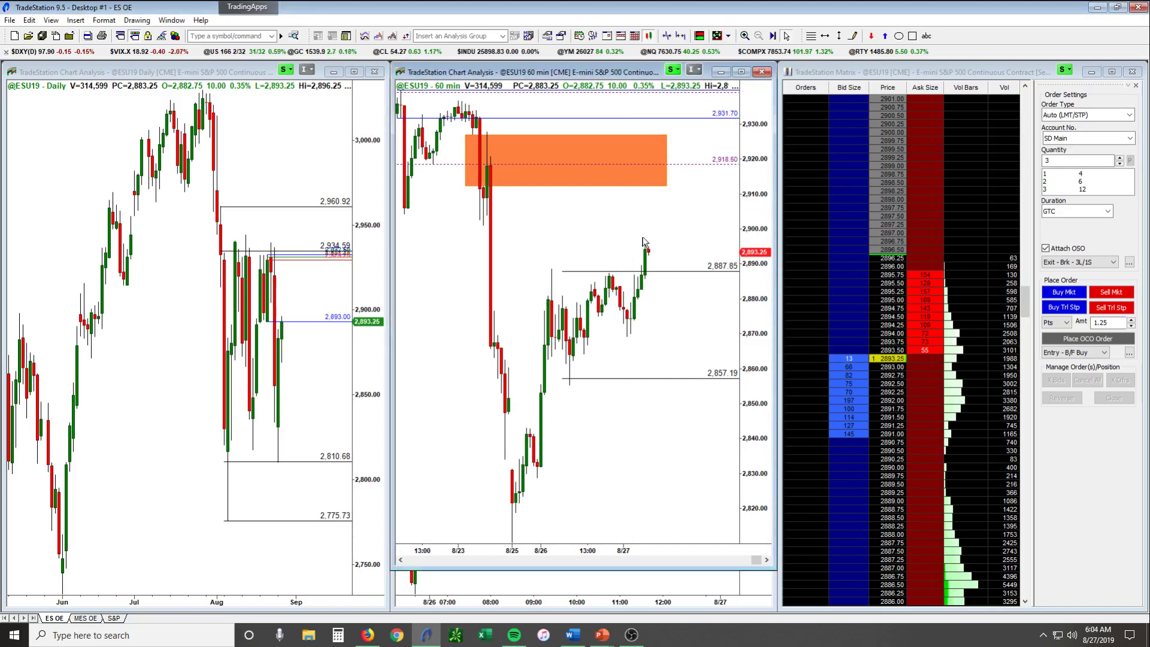
right_click(694, 292)
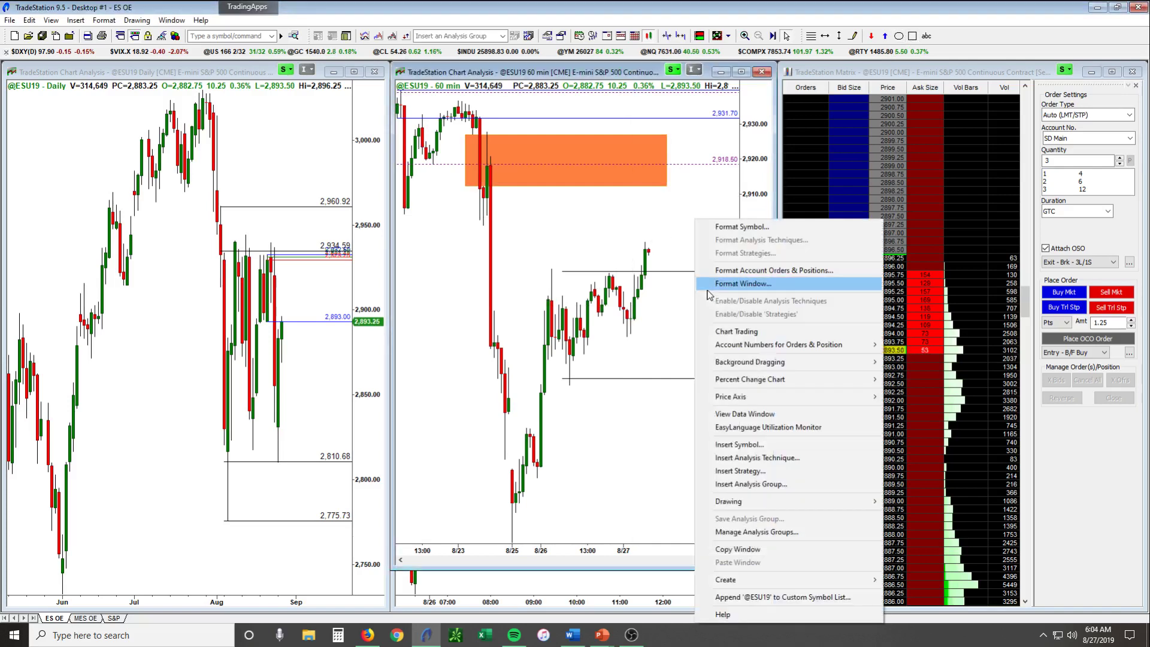
left_click(687, 238)
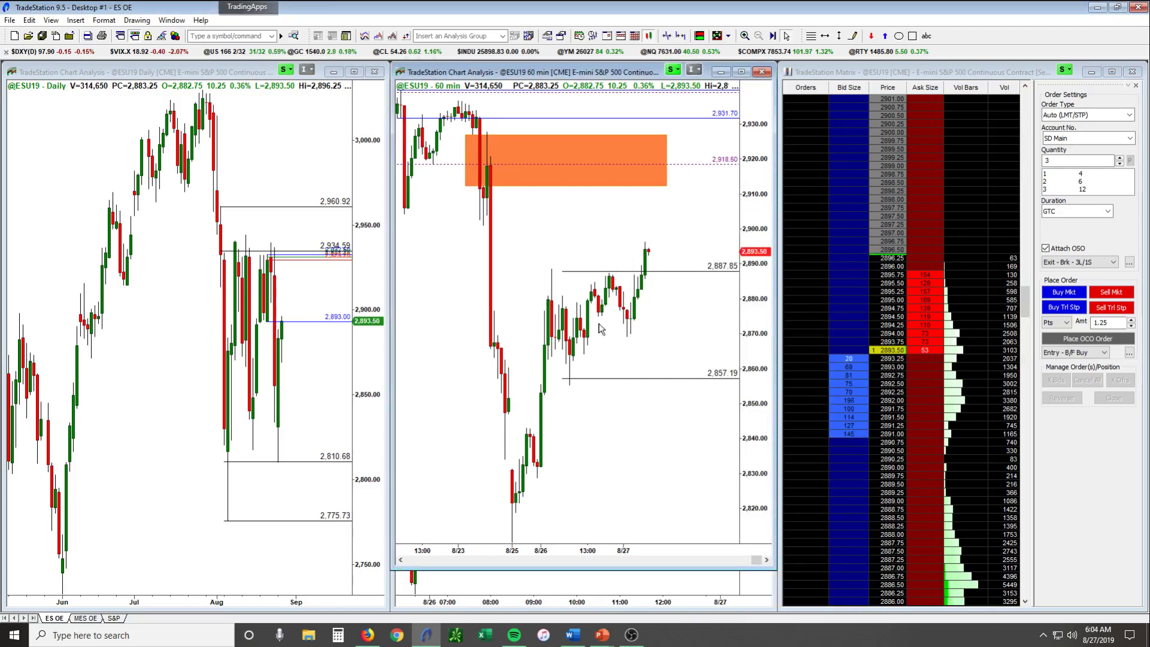